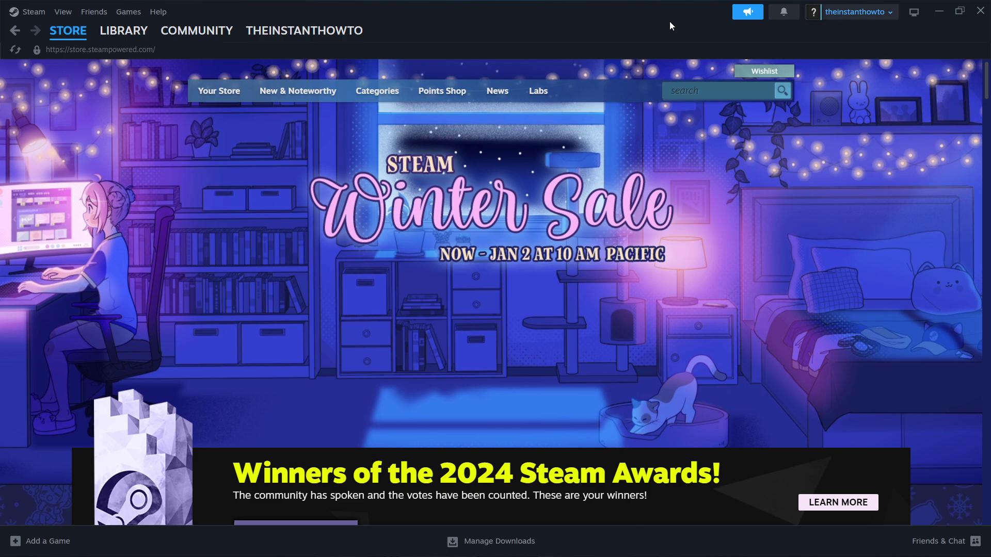
# - Switch to the browser, open the official Steam site from the search results and download the Windows installer
pyautogui.hotkey('alt', 'Tab')
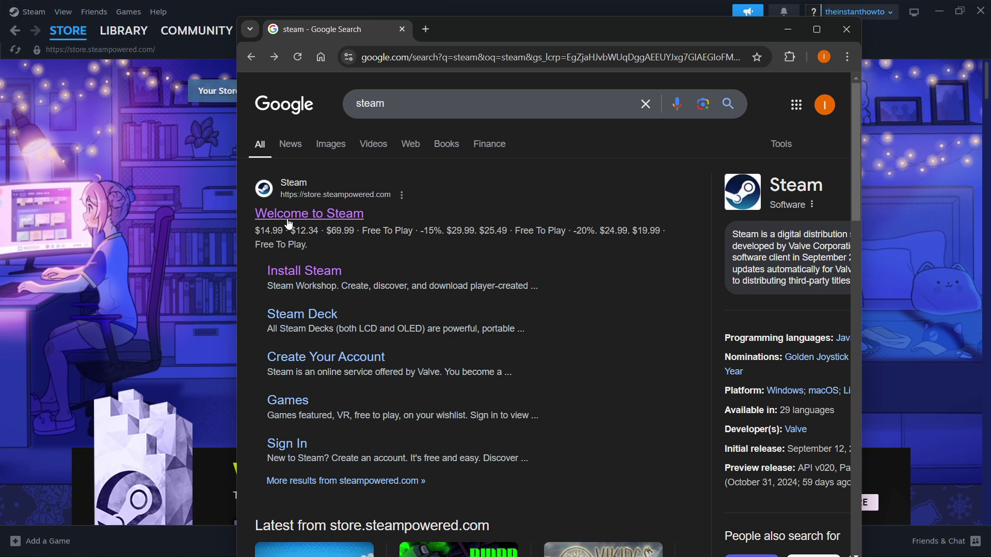
pyautogui.click(306, 212)
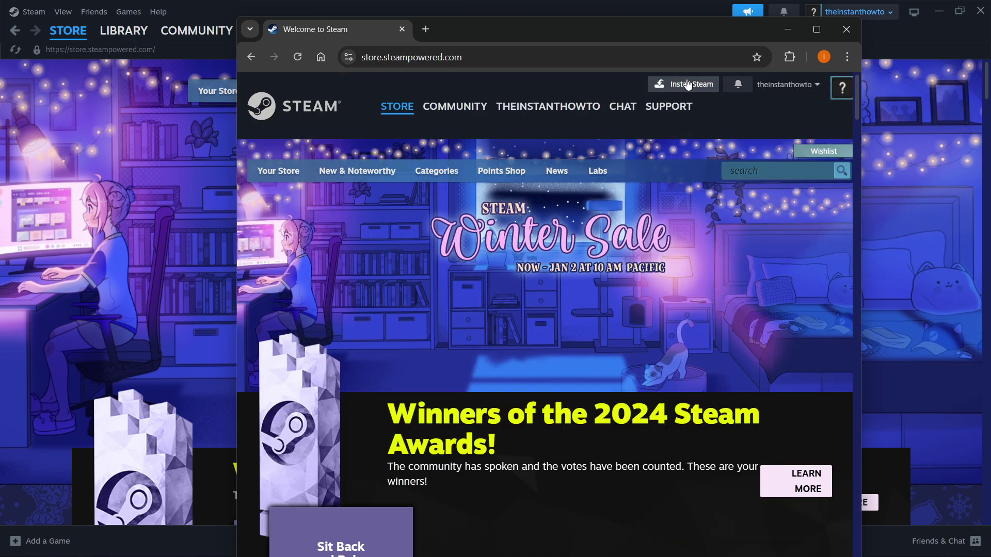
pyautogui.click(687, 84)
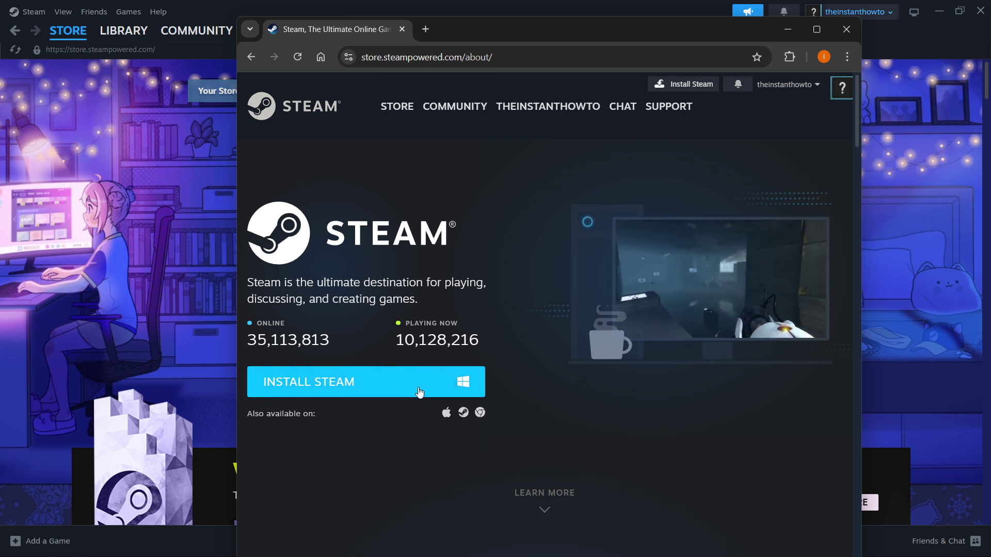
pyautogui.click(463, 387)
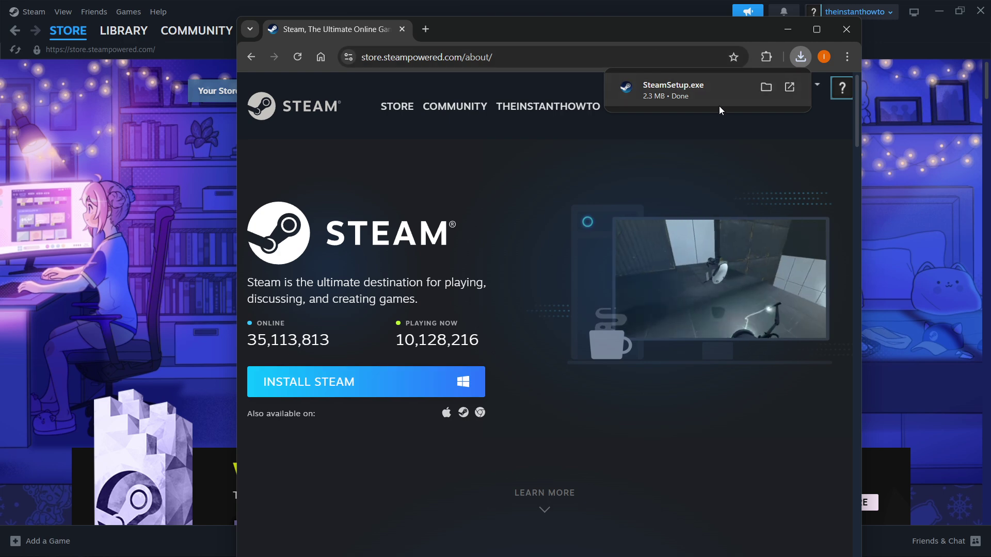
# - Run SteamSetup.exe and advance with English to the install location page, keeping C:\Program Files (x86)\Steam\ as the destination folder
pyautogui.click(695, 95)
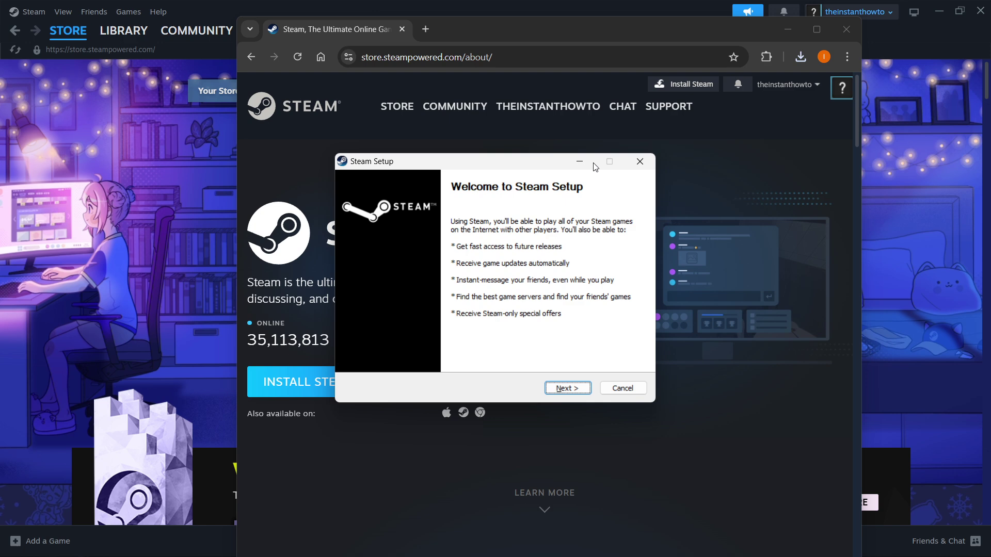
pyautogui.moveTo(555, 162); pyautogui.dragTo(531, 159)
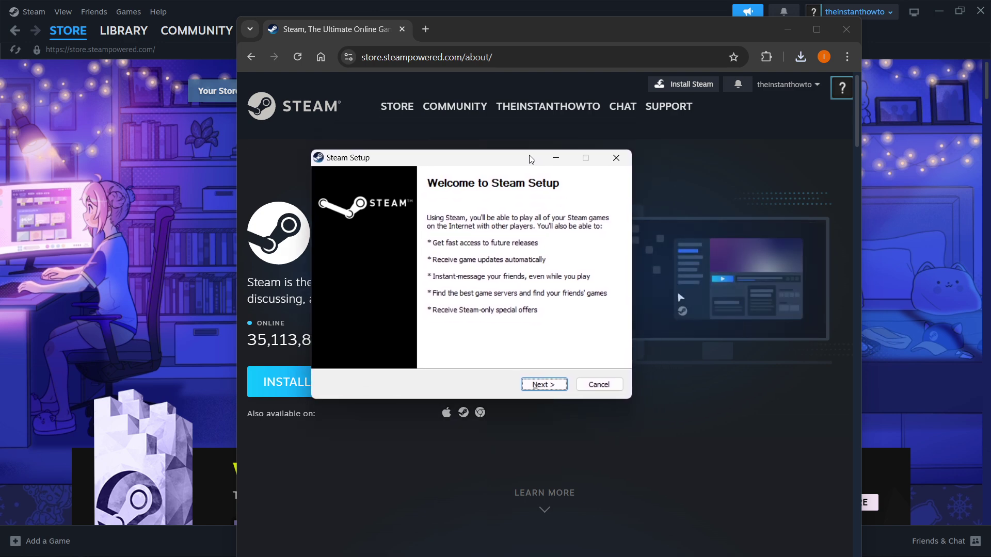
pyautogui.click(546, 385)
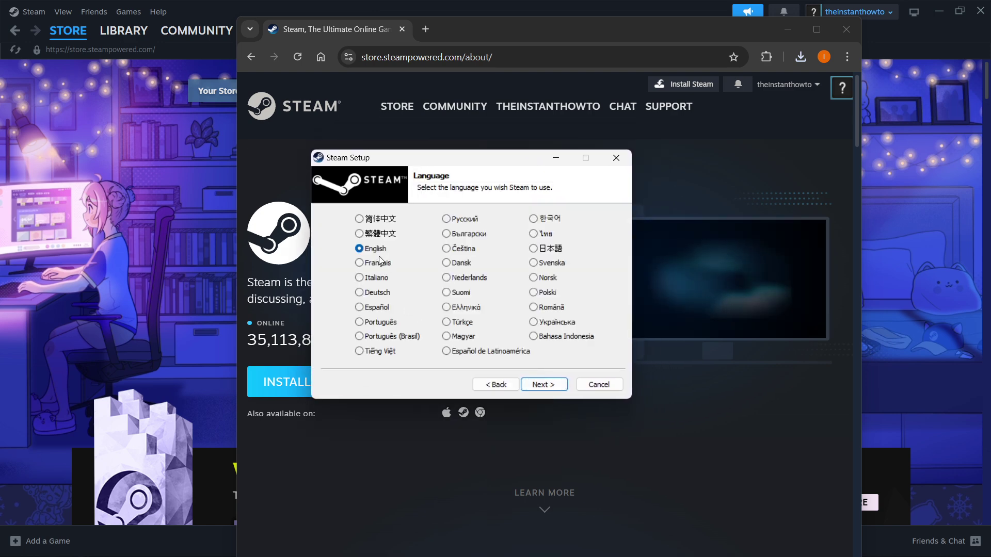
pyautogui.click(563, 387)
pyautogui.click(454, 305)
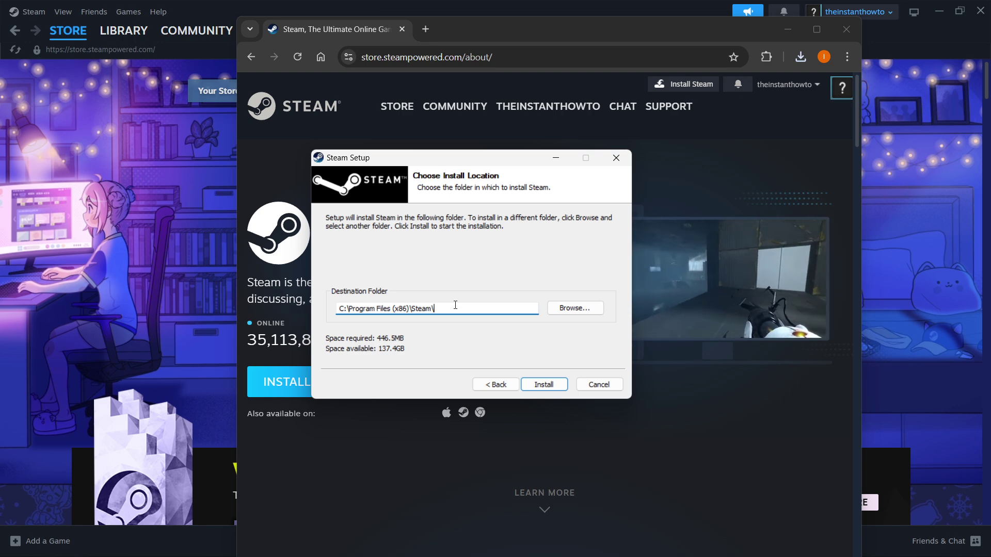
pyautogui.hotkey('ctrl', 'a')
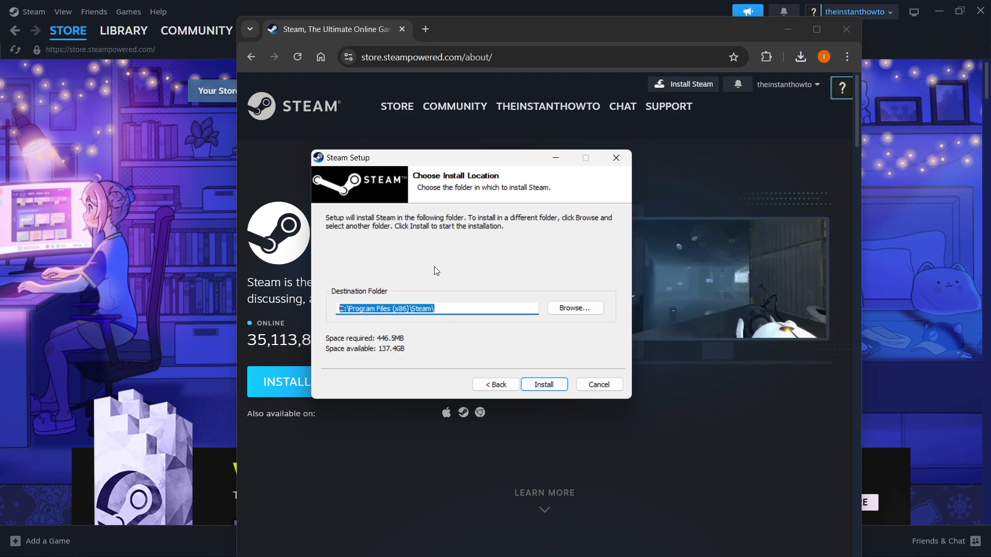
pyautogui.click(458, 305)
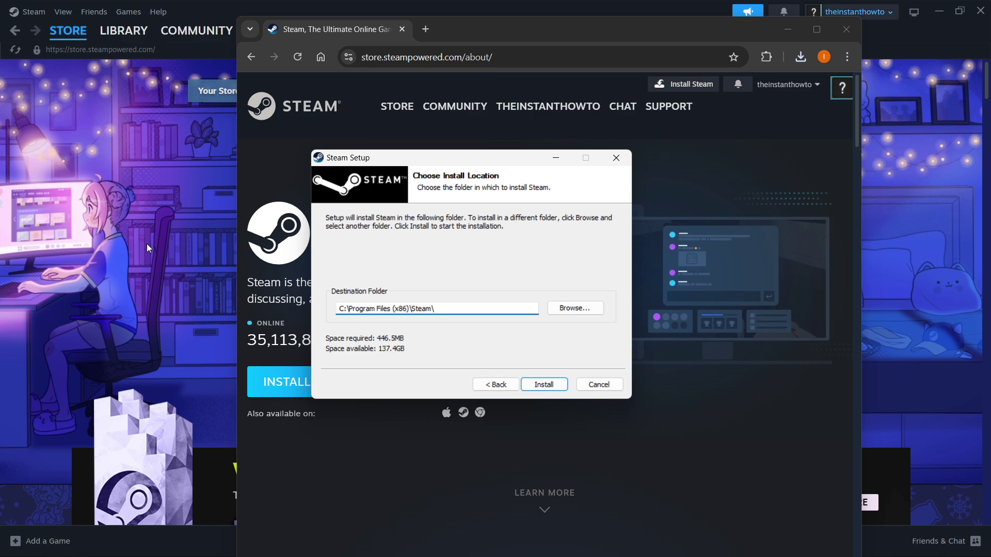
# - Leave the setup window, close the browser and return to the store in the Steam client
pyautogui.click(773, 75)
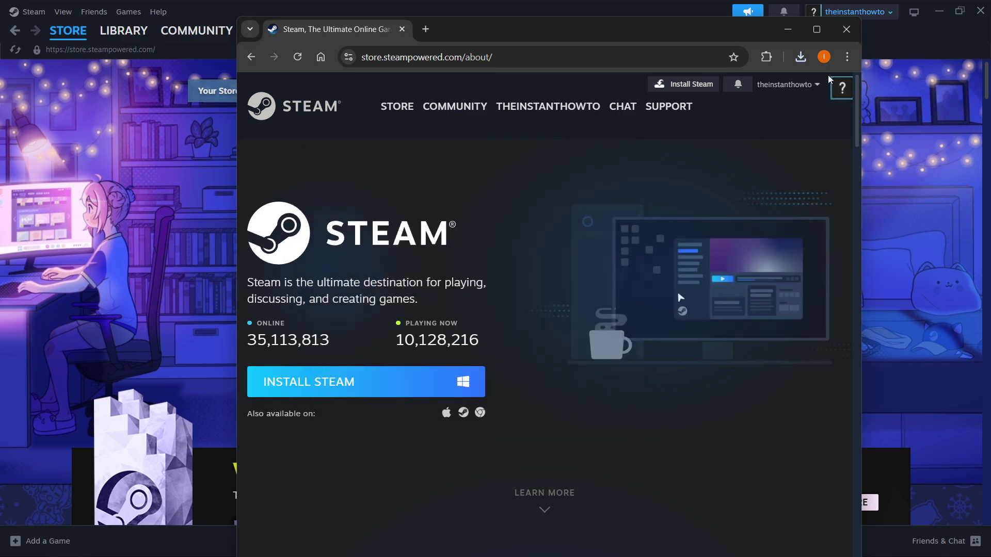
pyautogui.click(846, 29)
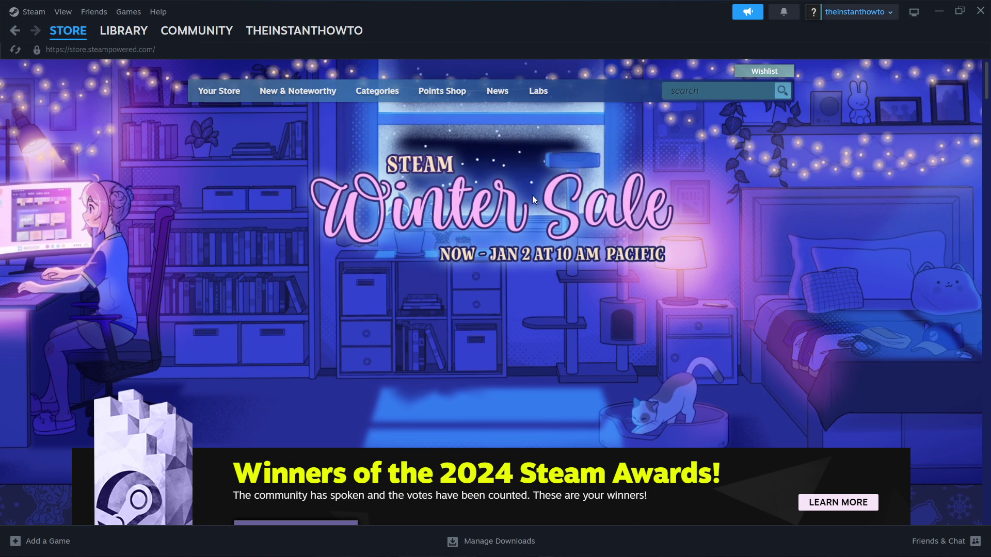
pyautogui.click(73, 32)
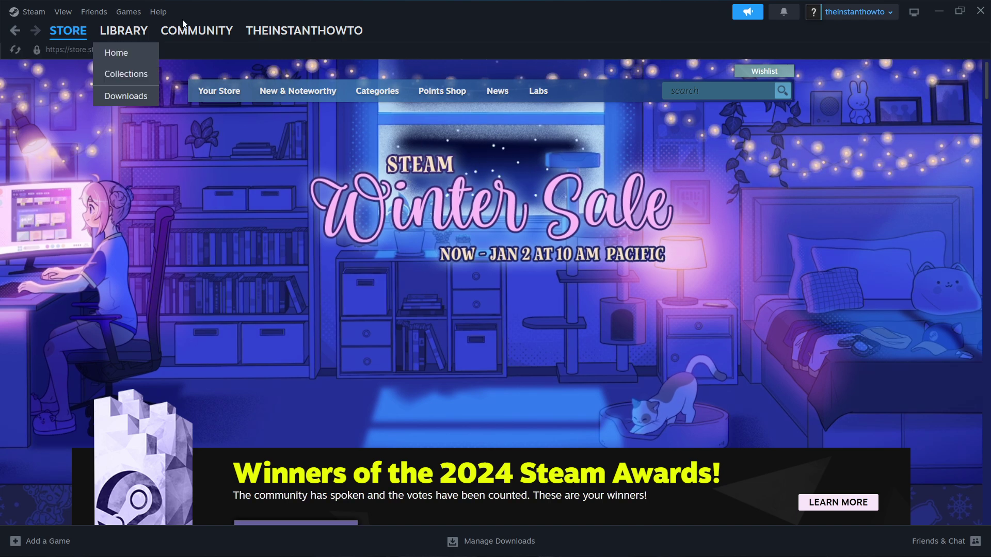
# - Search the store for "granny escape together" and open the Granny: Escape Together page
pyautogui.click(690, 92)
pyautogui.write('g')
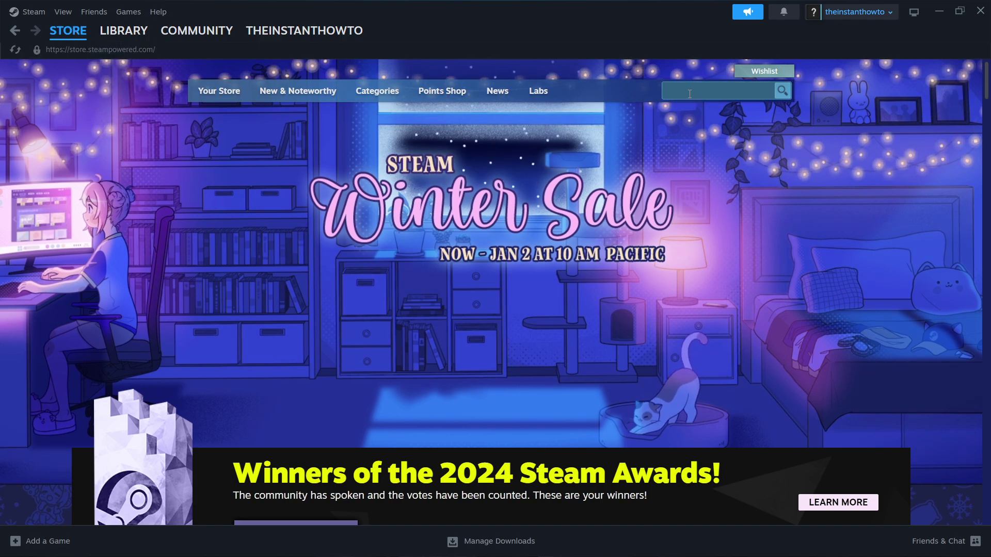
pyautogui.write('ranny esc')
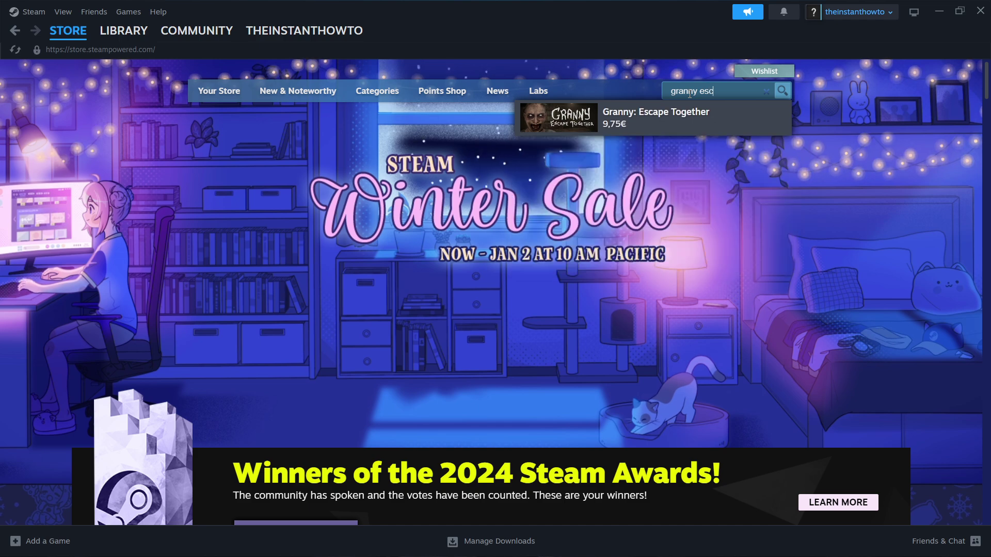
pyautogui.write('ape together')
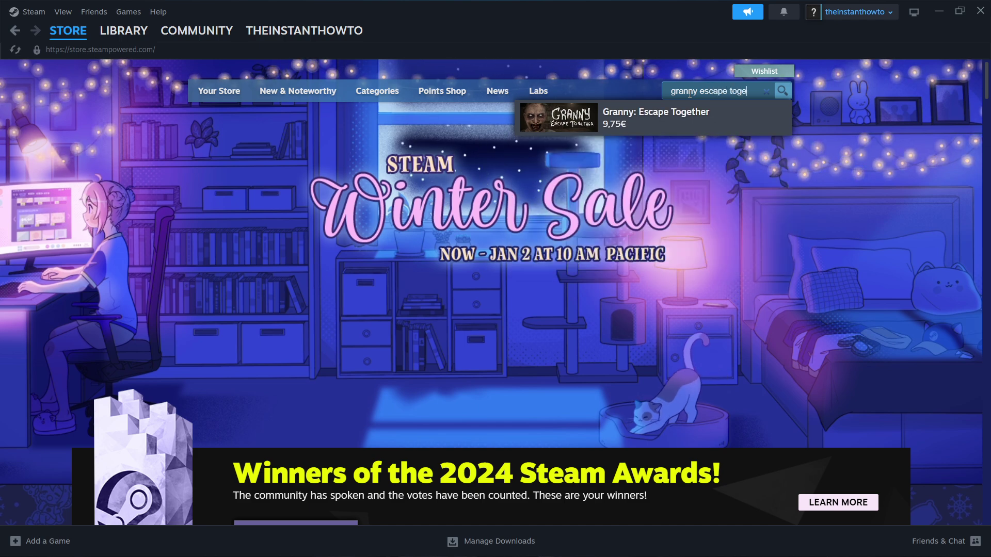
pyautogui.click(668, 111)
# - Add Granny: Escape Together to the cart from its purchase section and view the shopping cart
pyautogui.scroll(-7, 133, 211)
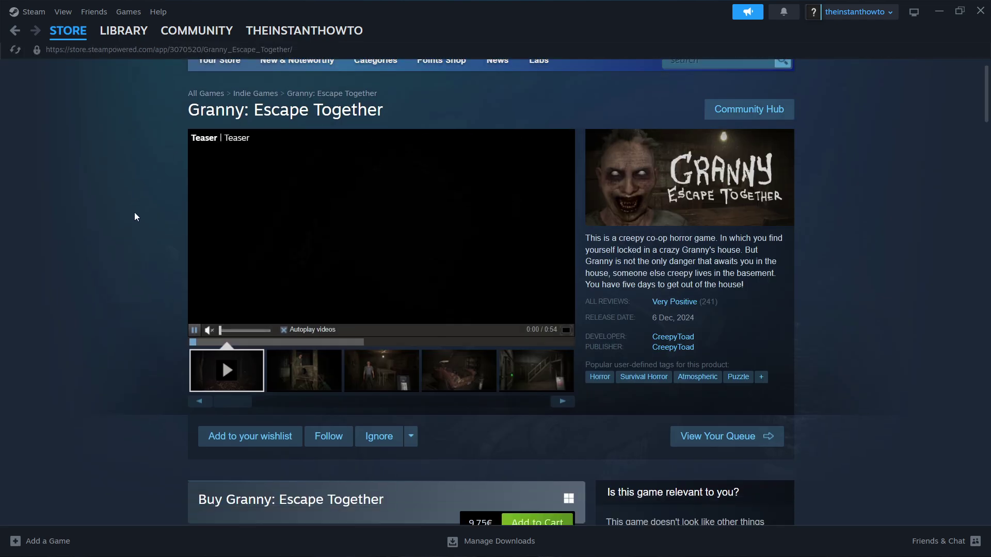
pyautogui.moveTo(190, 153); pyautogui.dragTo(397, 145)
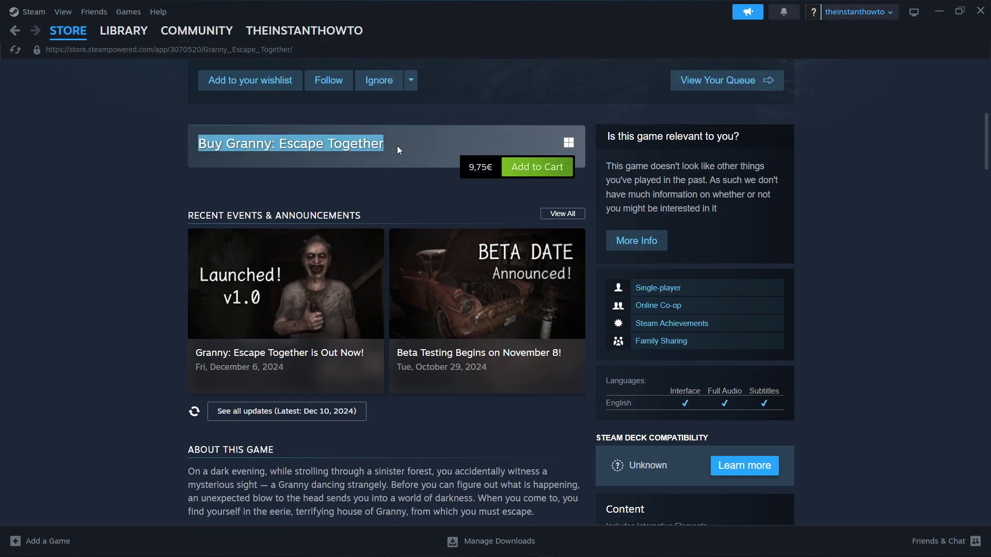
pyautogui.click(397, 146)
pyautogui.click(531, 169)
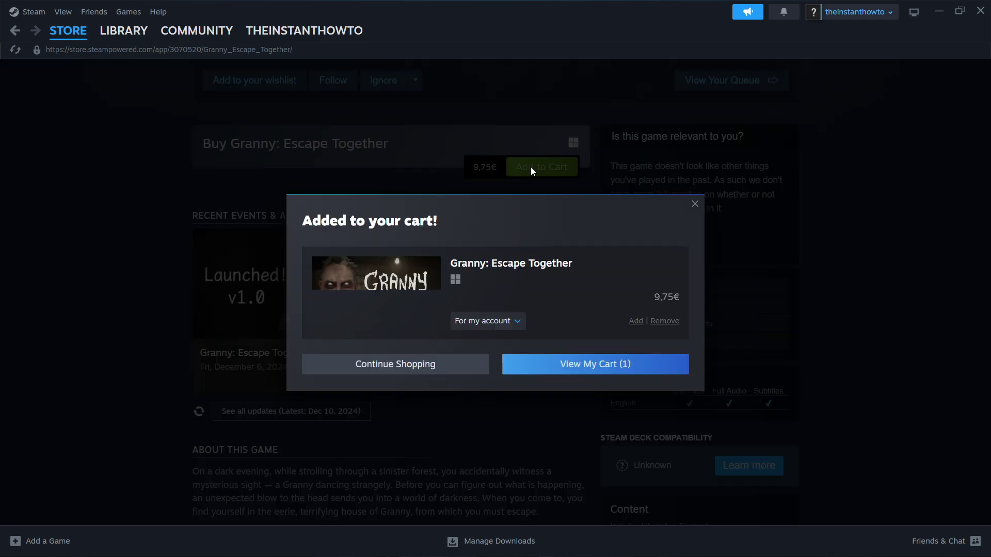
pyautogui.click(575, 362)
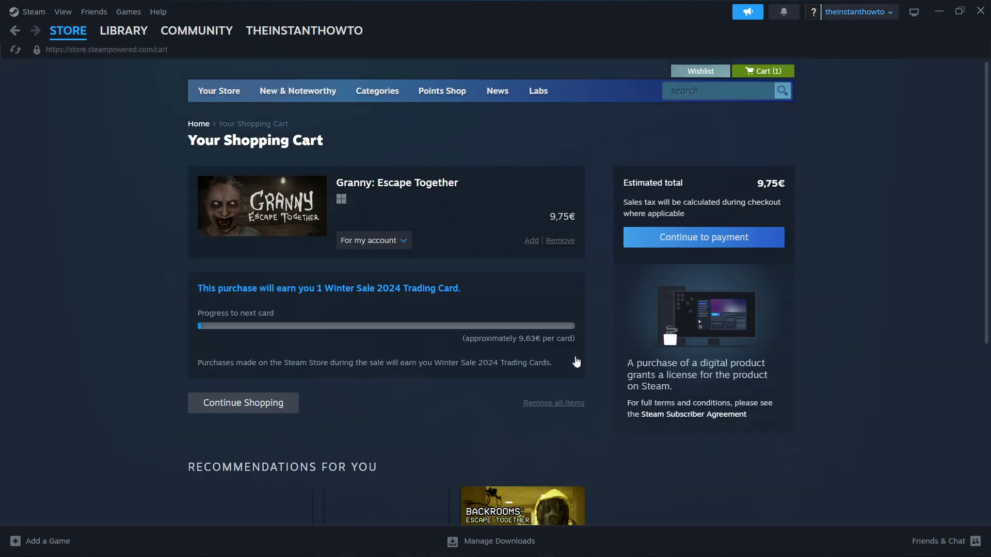
# - Set the purchase as "For my account" and choose PayPal as the payment method at checkout
pyautogui.click(381, 248)
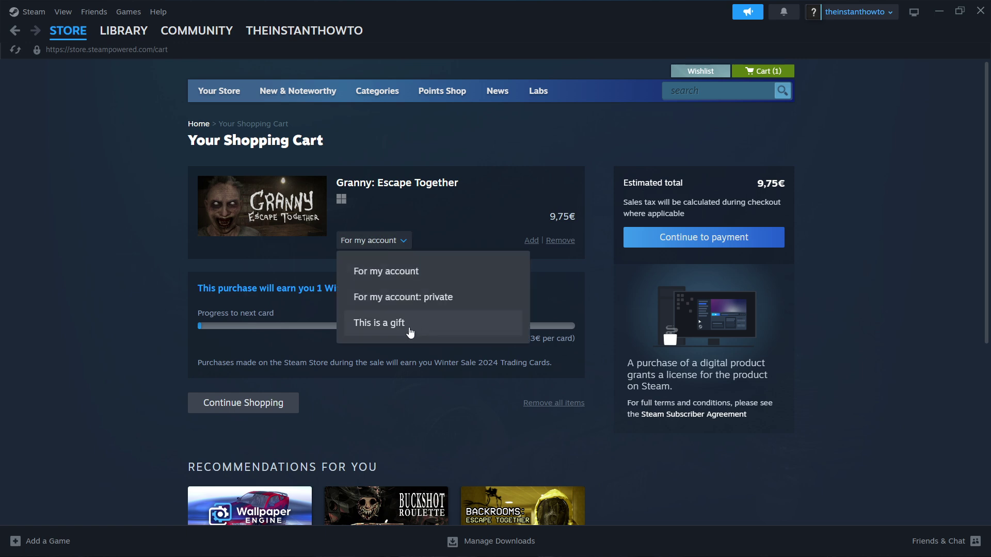
pyautogui.click(421, 277)
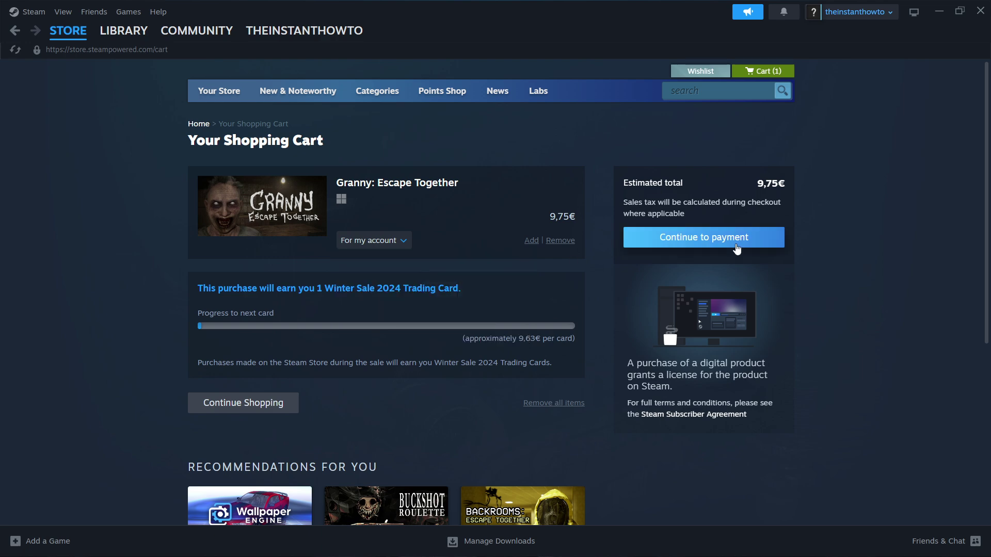
pyautogui.click(736, 247)
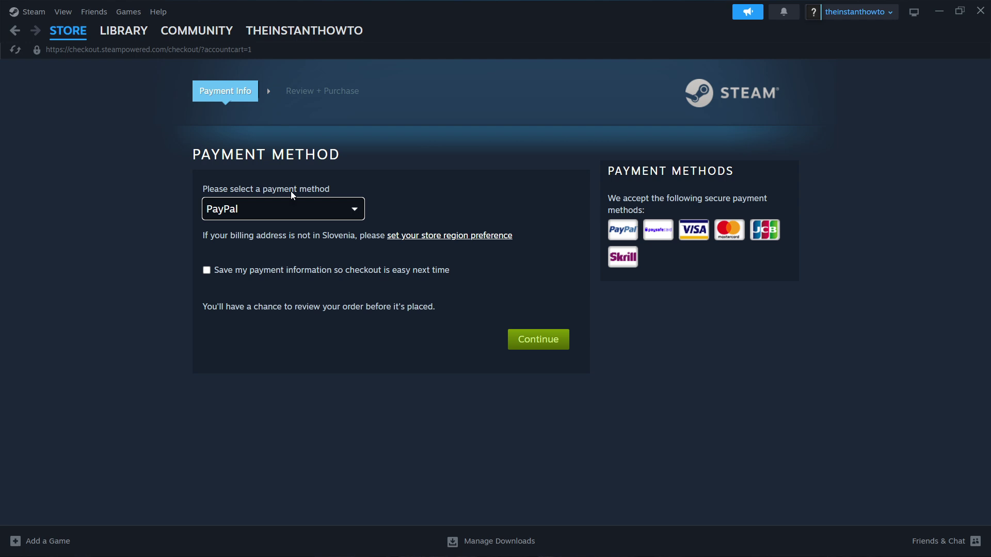
pyautogui.click(288, 206)
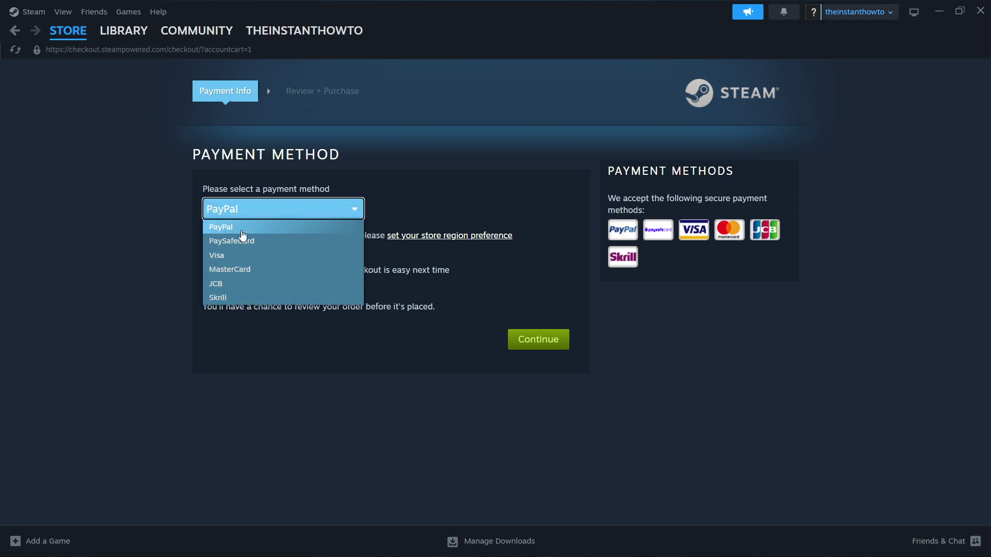
pyautogui.click(272, 227)
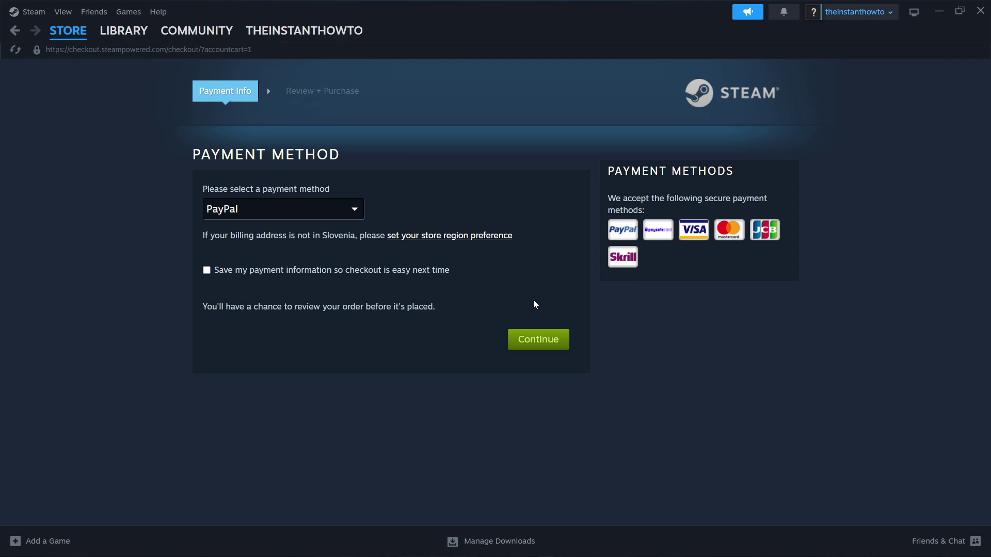
# - Go to the library's home page and check the category filter of the game list, leaving it on Games
pyautogui.click(130, 31)
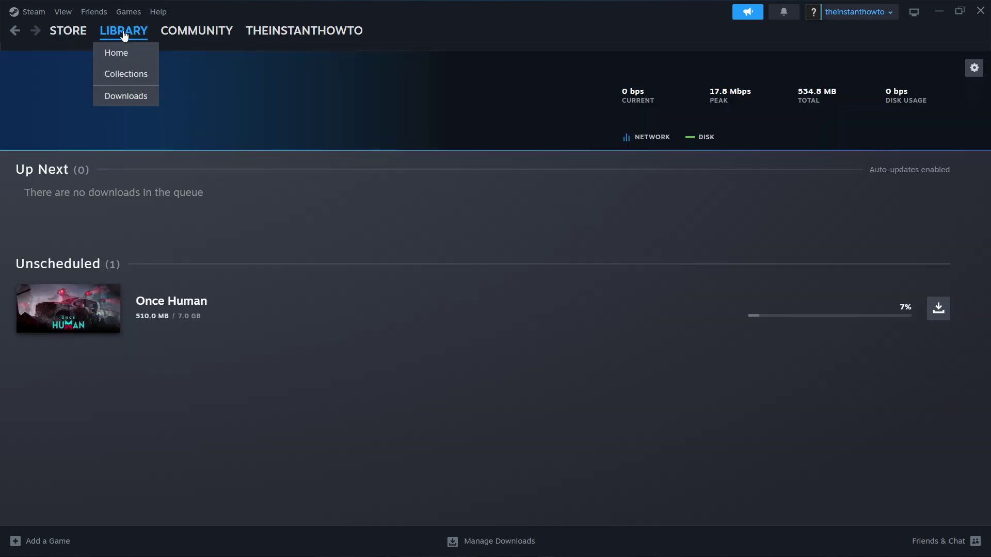
pyautogui.click(122, 55)
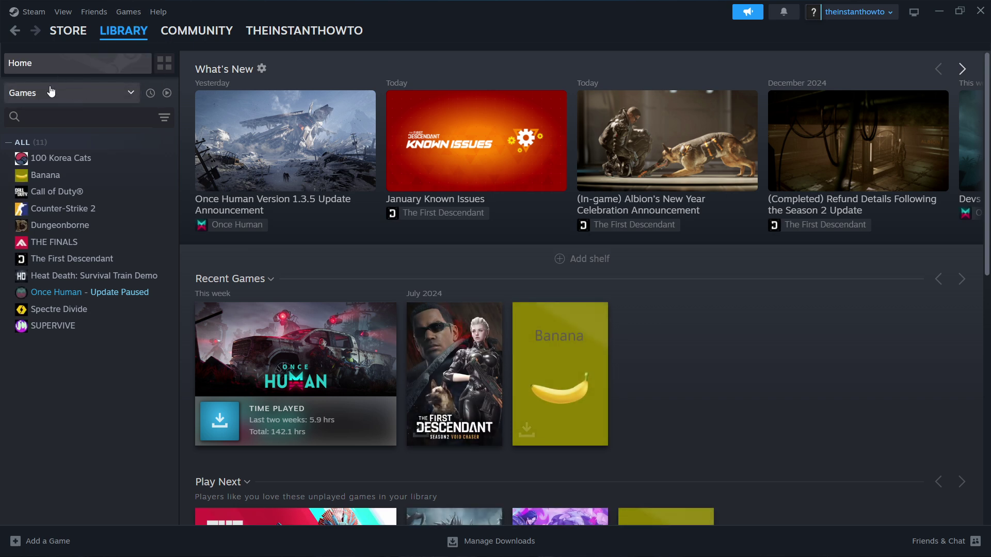
pyautogui.click(66, 95)
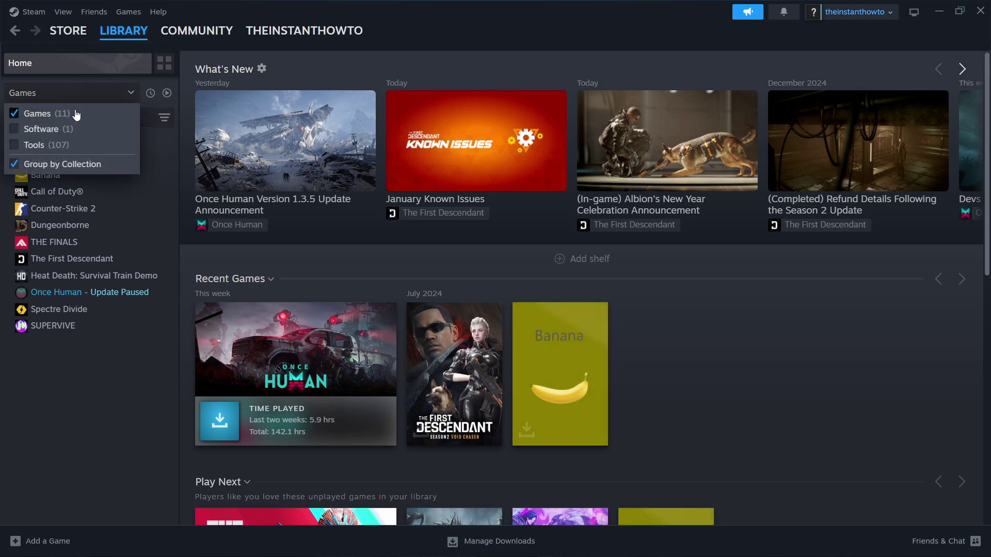
pyautogui.click(79, 91)
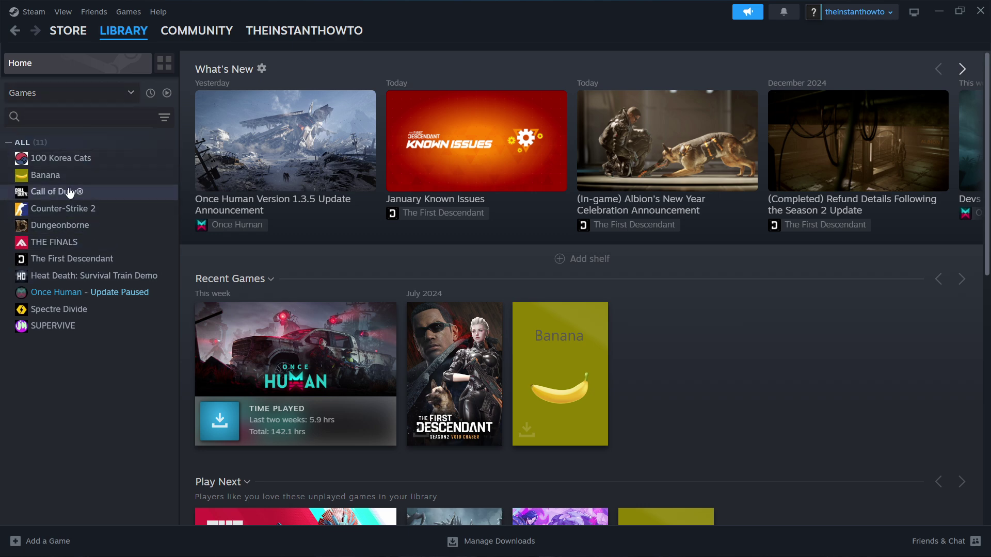
# - Open The First Descendant's library page, view its install options and dismiss them without installing
pyautogui.click(102, 261)
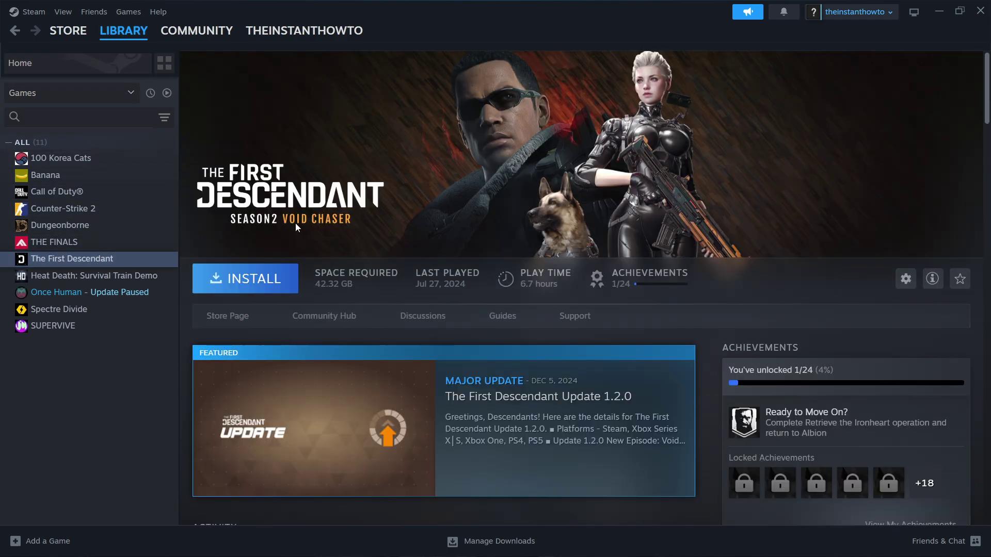
pyautogui.click(248, 278)
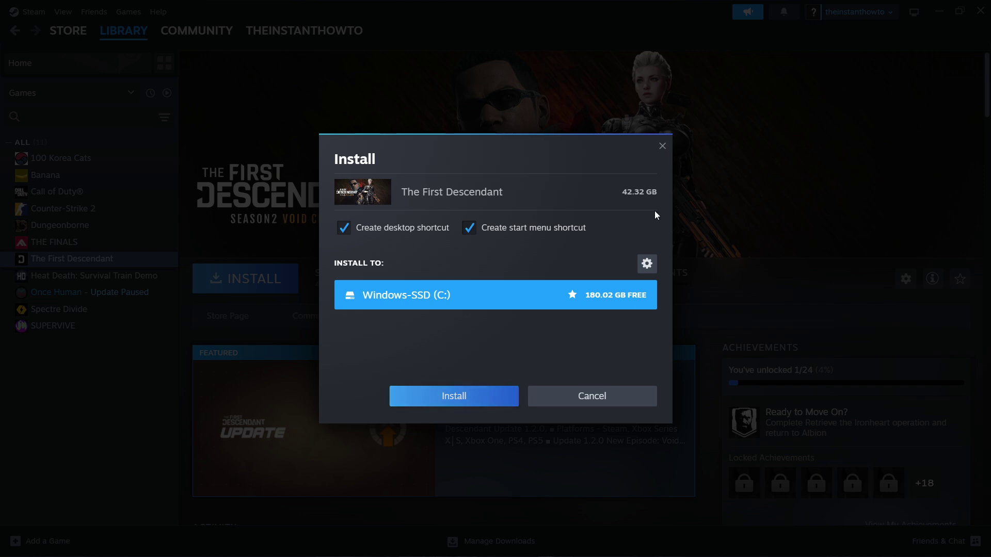
pyautogui.click(662, 146)
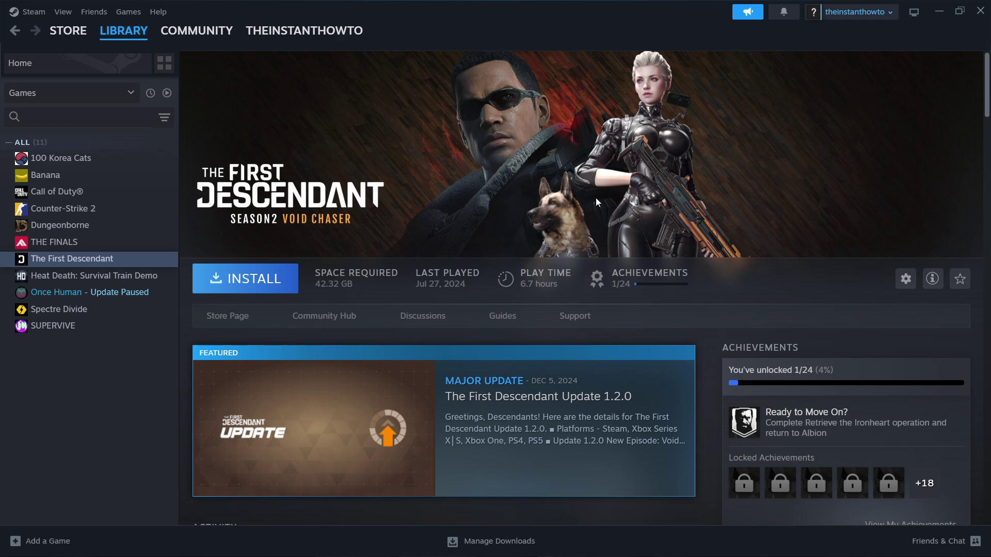